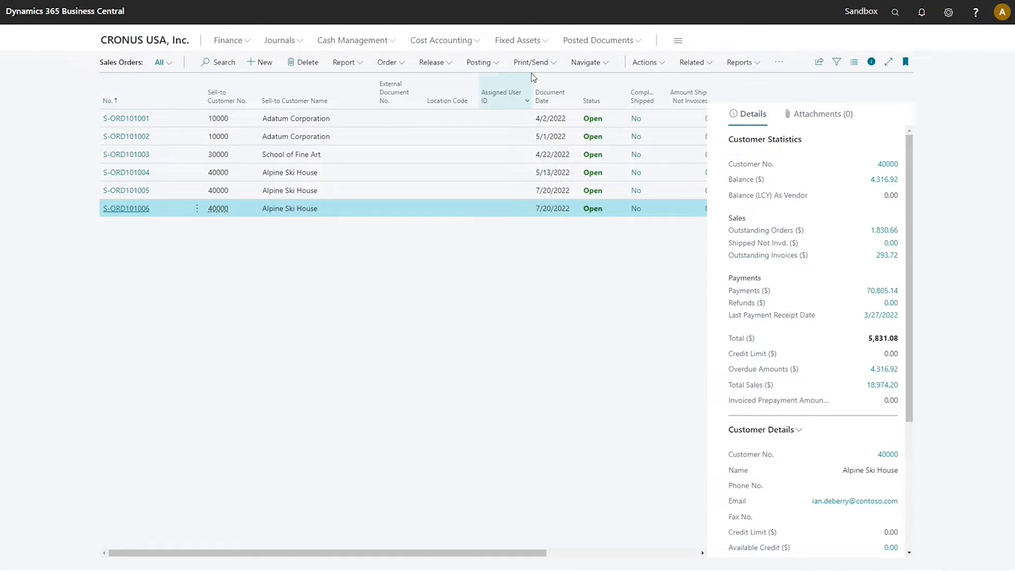
Step: Search for payment terms and open the Payment Terms page
left_click(896, 12)
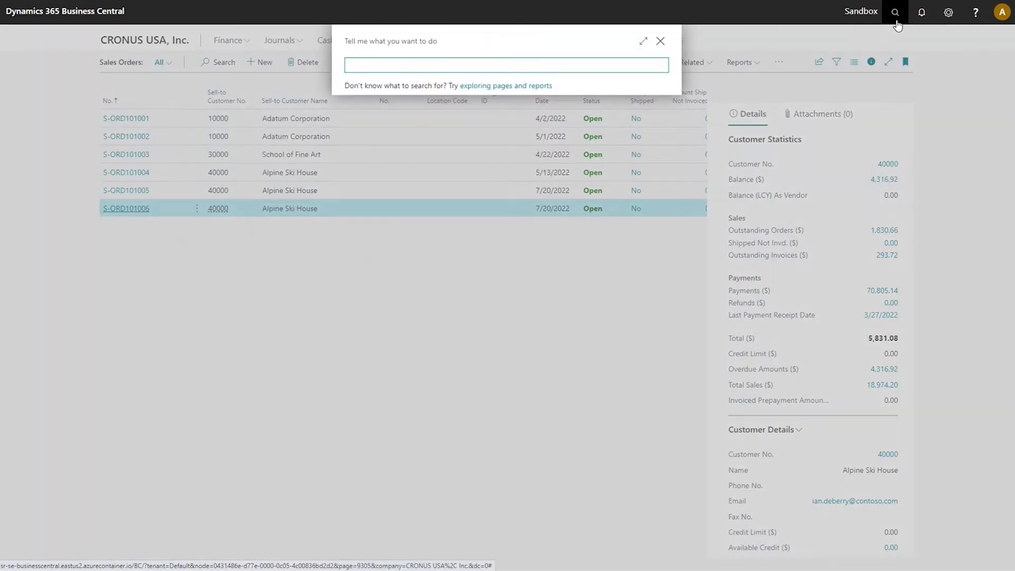
type("payment terms")
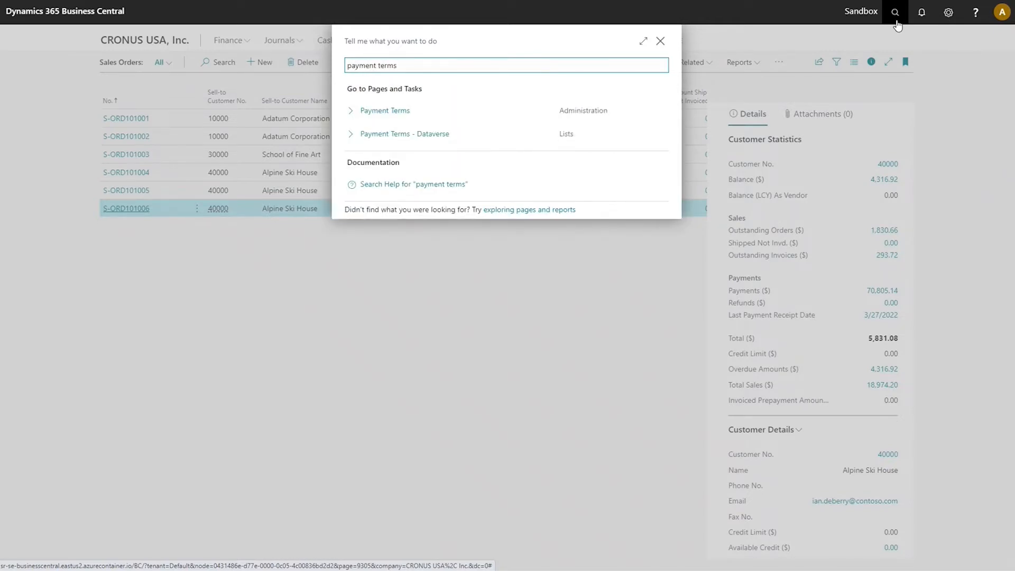
left_click(477, 112)
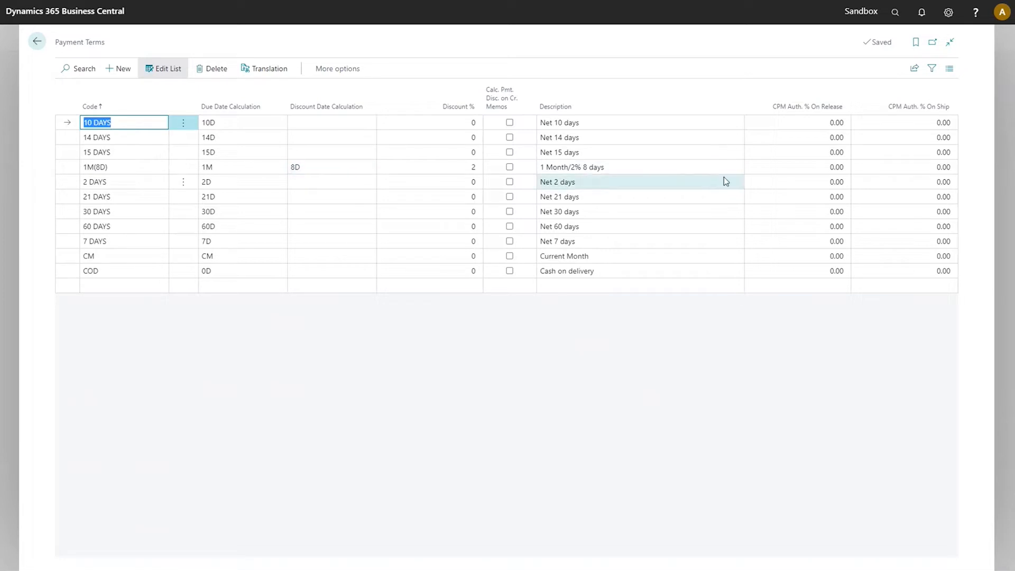
Step: Set the 1M(8D) payment term's CPM Auth. % On Release to 25 and CPM Auth. % On Ship to 40
left_click(796, 168)
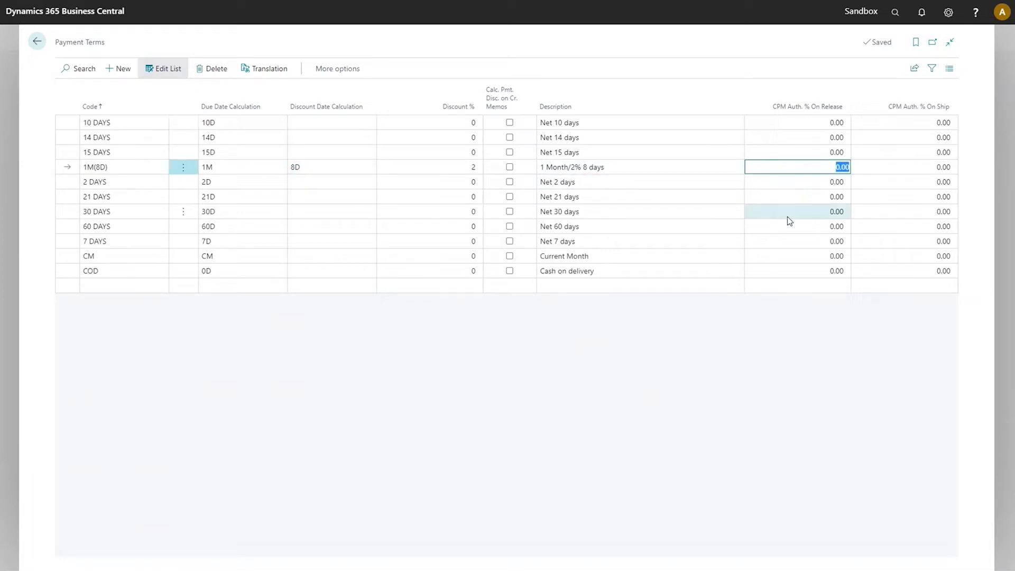
type("25")
key("Tab")
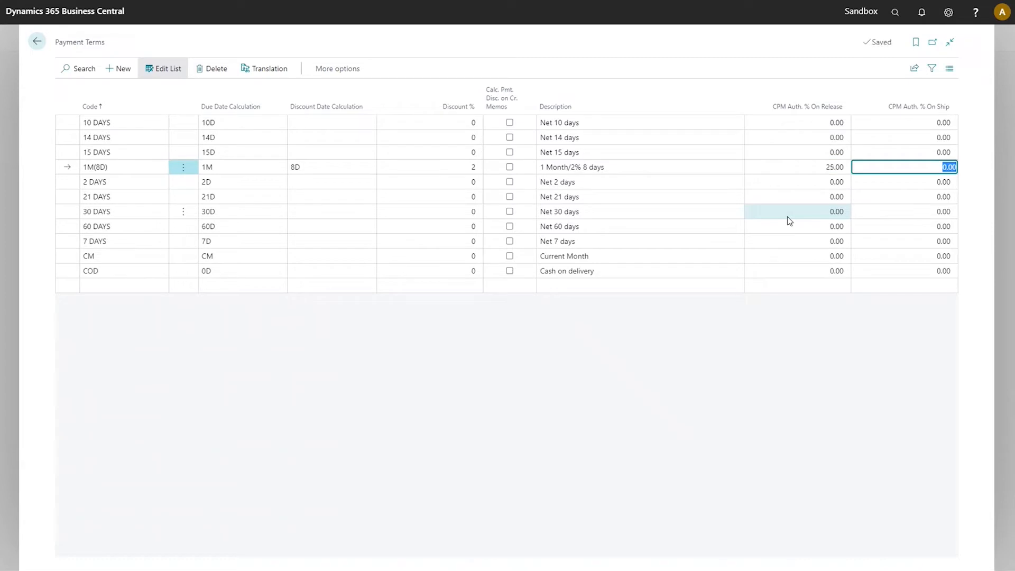
type("40")
key("Tab")
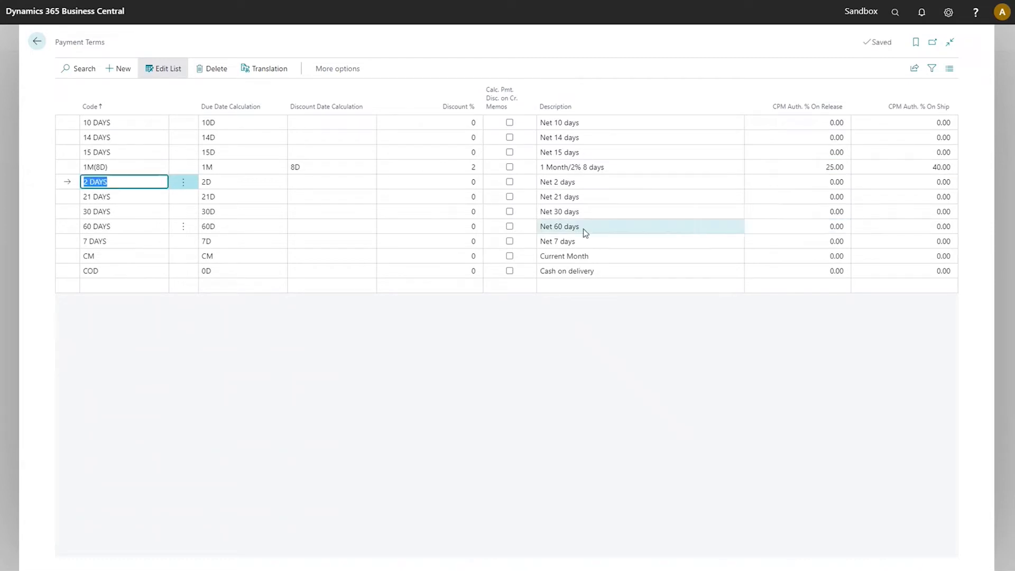
Step: Return to the sales orders and open order S-ORD101006 for Alpine Ski House
left_click(38, 45)
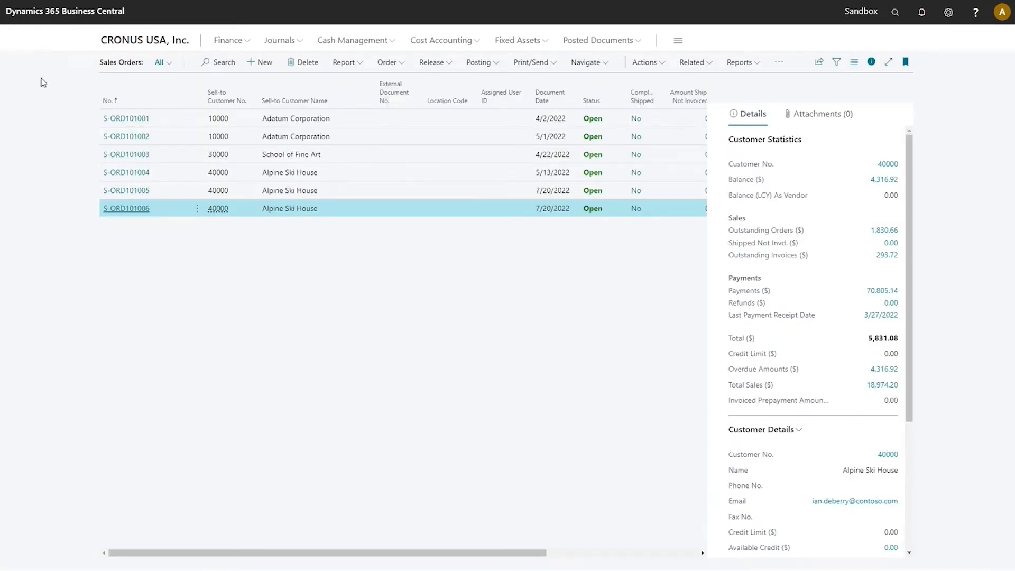
left_click(128, 209)
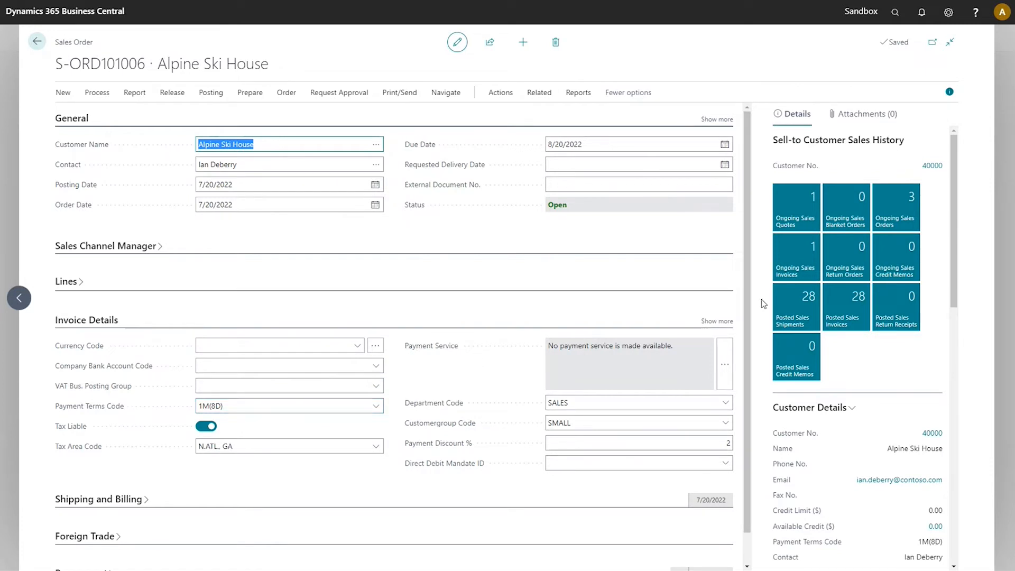
scroll(827, 414, "down", 3)
scroll(826, 414, "down", 10)
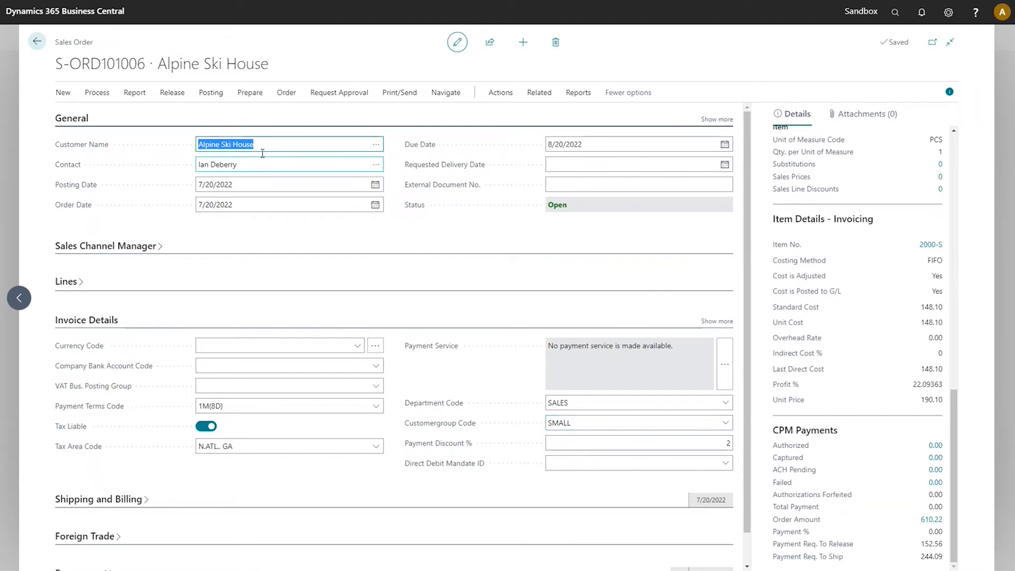
Step: Try to release the sales order and dismiss the message
left_click(171, 95)
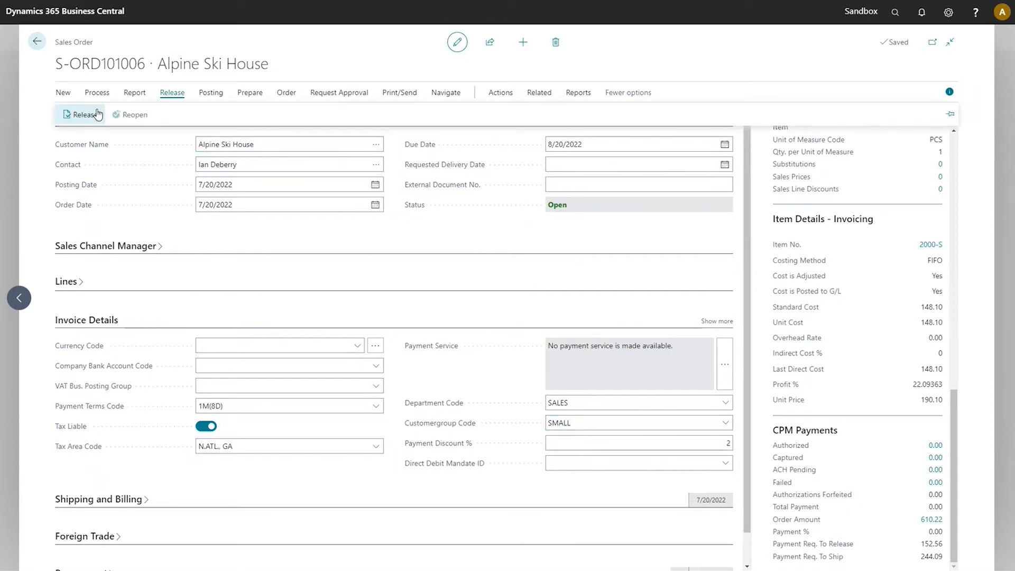
left_click(97, 113)
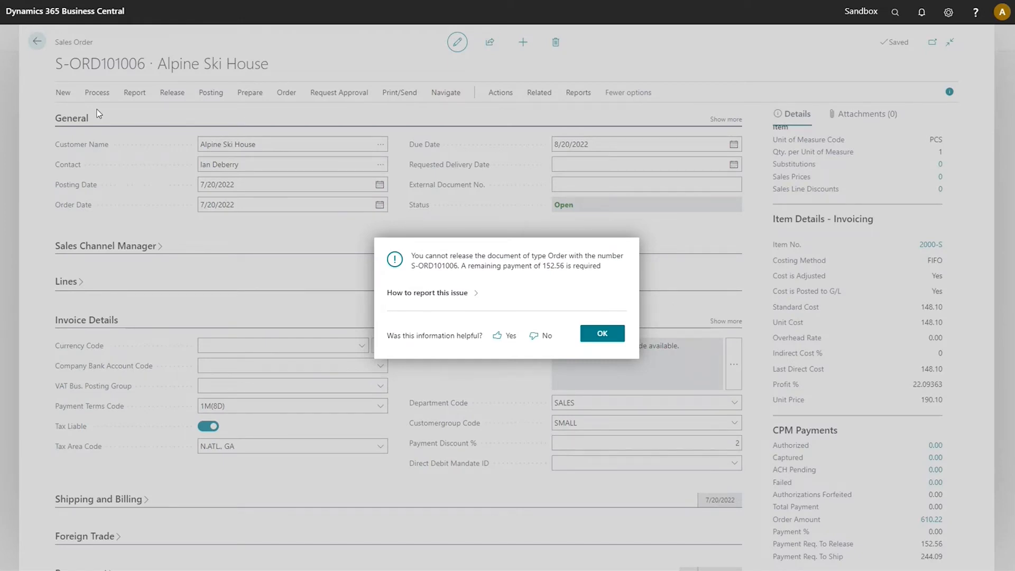
left_click(602, 337)
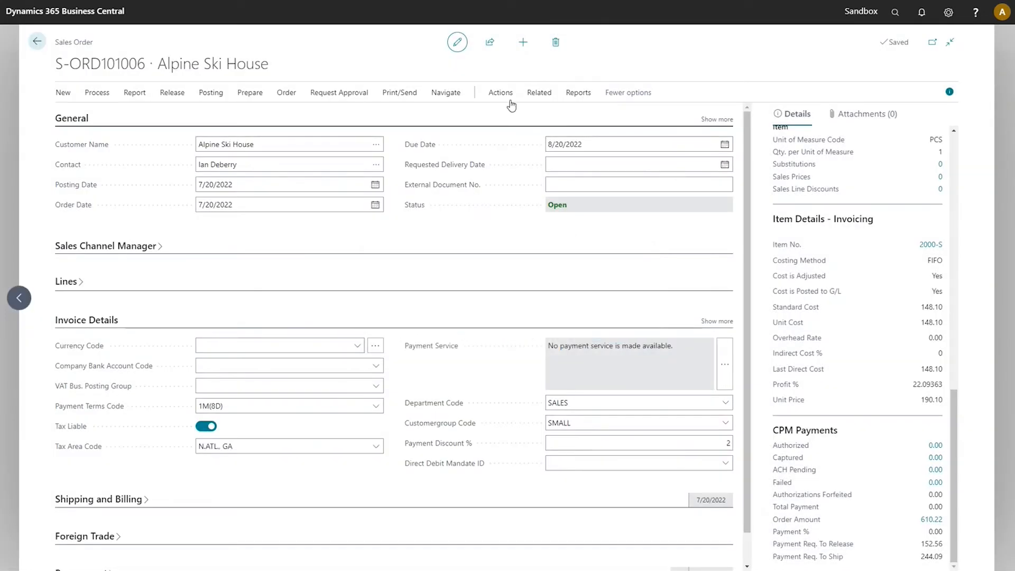
Step: Start a new CPM payment for the order with an amount of 200.00 and saved payment method enabled
left_click(501, 93)
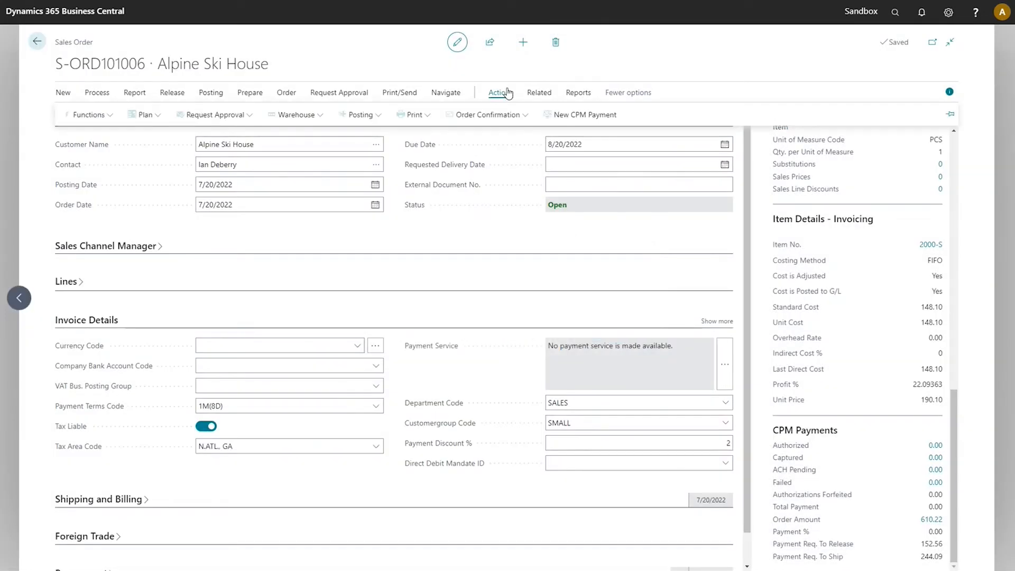
left_click(589, 115)
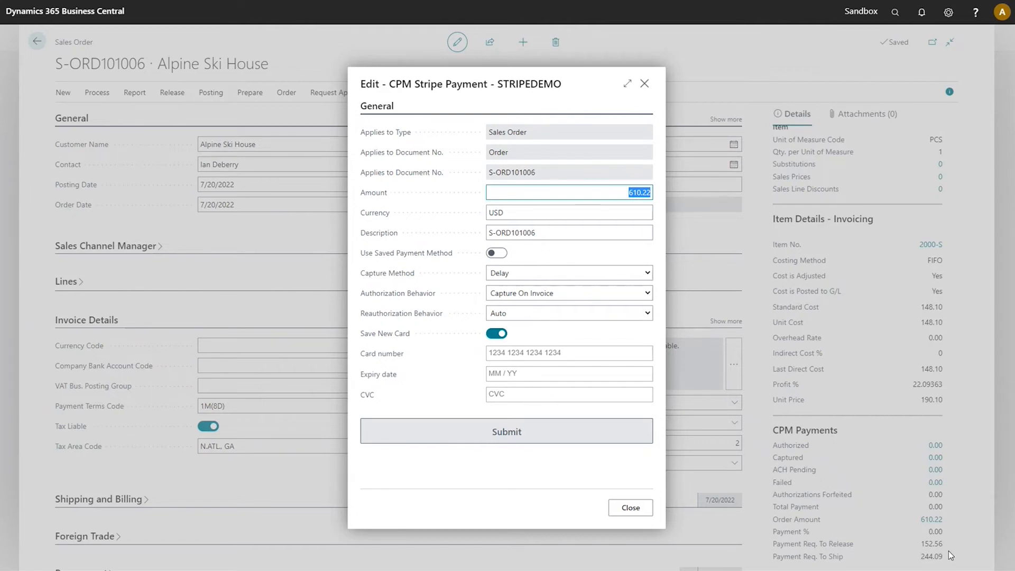
left_click(621, 191)
left_click_drag(621, 191, 654, 193)
type("200.00")
left_click(500, 254)
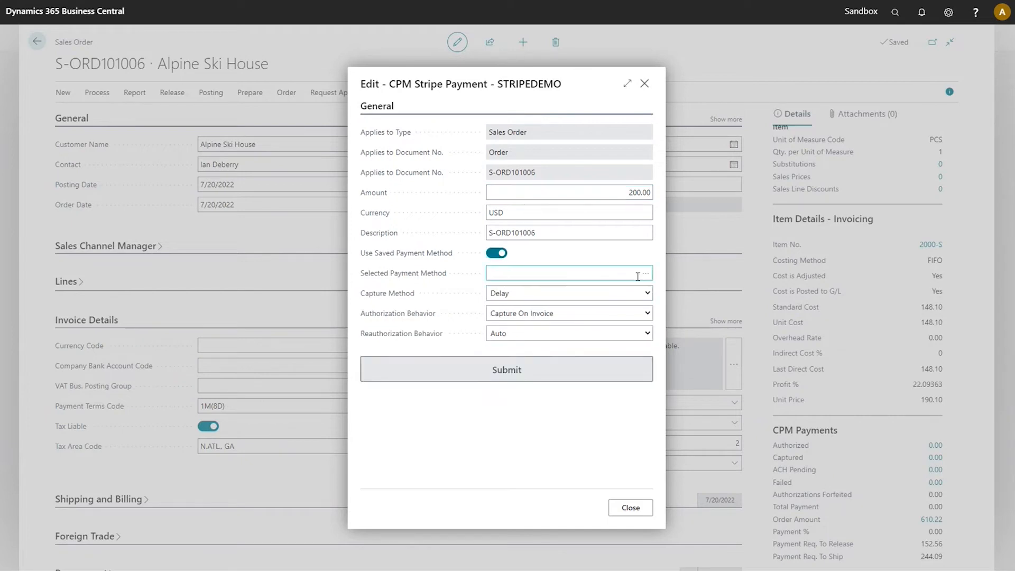
Step: Choose the customer's saved Visa card as the payment method and submit the payment
left_click(650, 271)
left_click(651, 272)
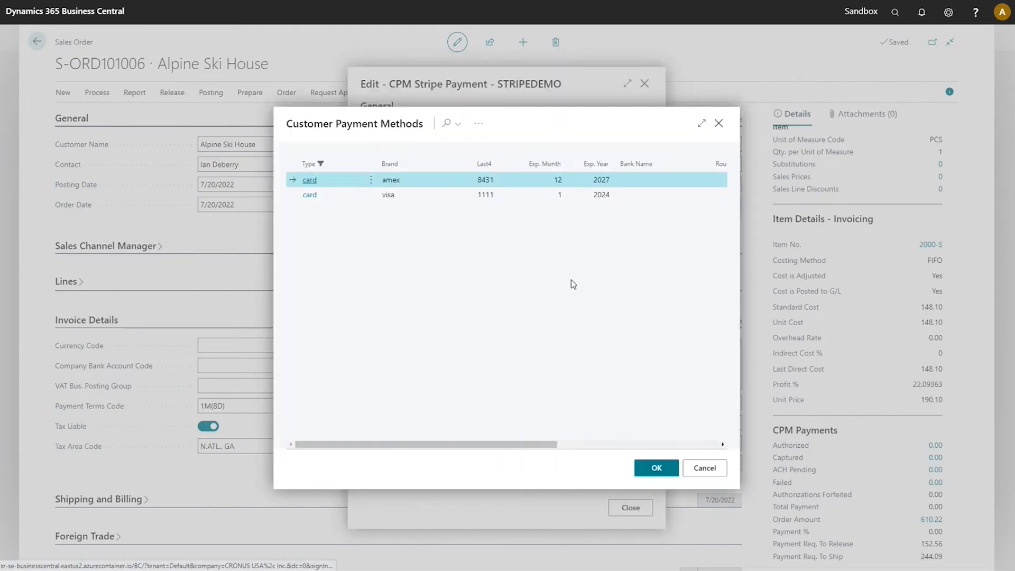
left_click(432, 198)
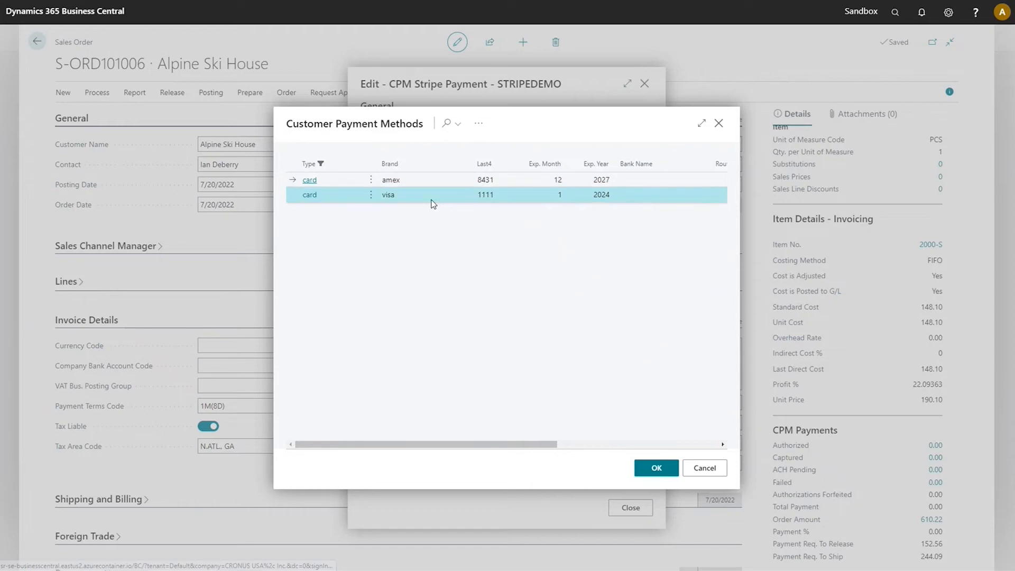
left_click(657, 468)
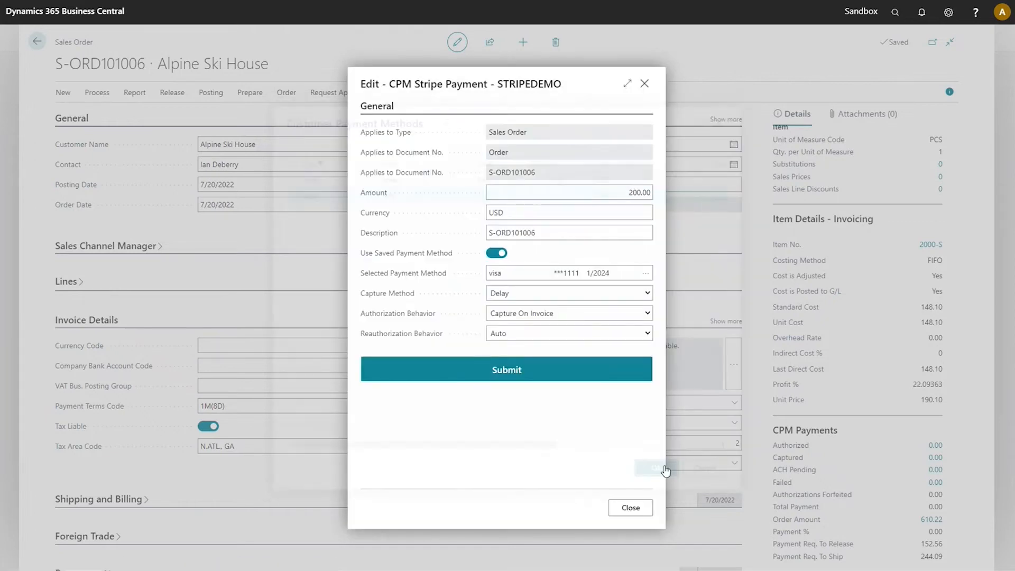
left_click(565, 379)
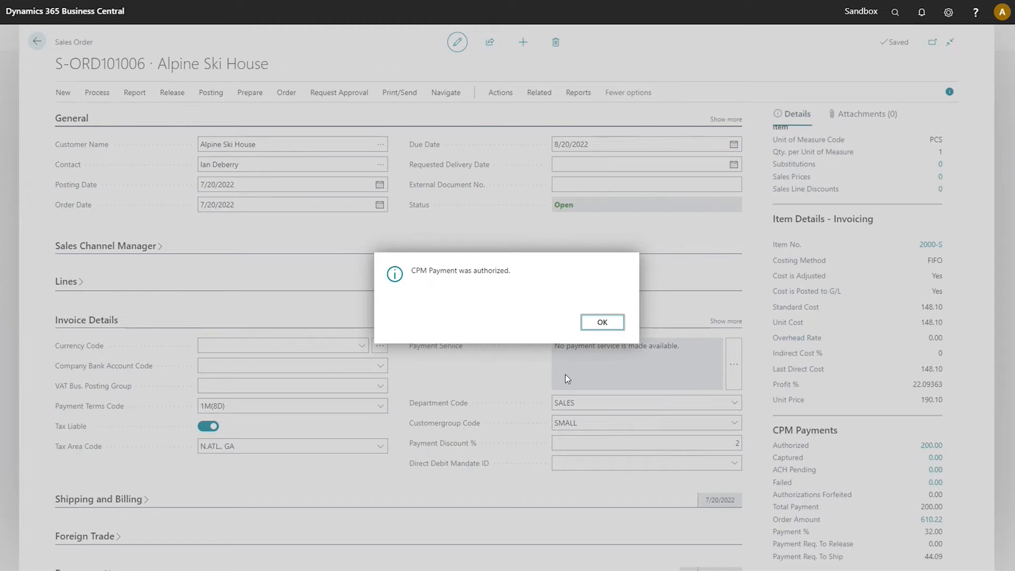
left_click(603, 322)
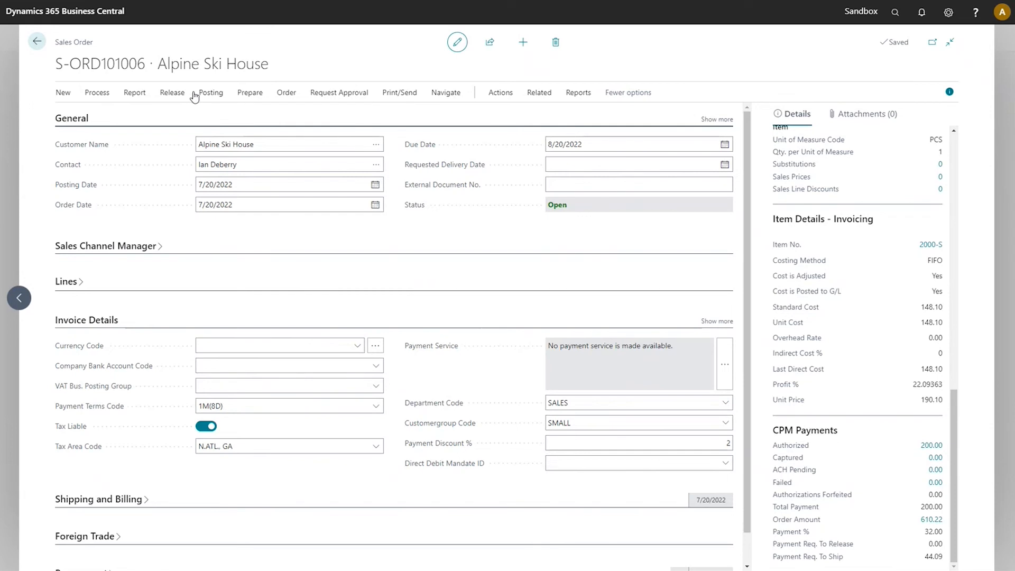
Step: Release the sales order
left_click(179, 100)
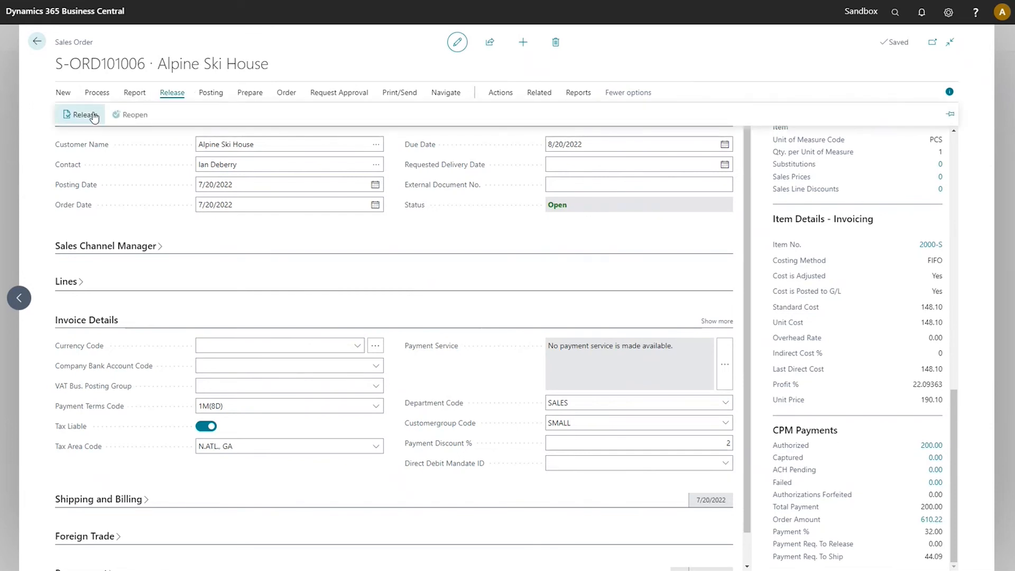
left_click(94, 115)
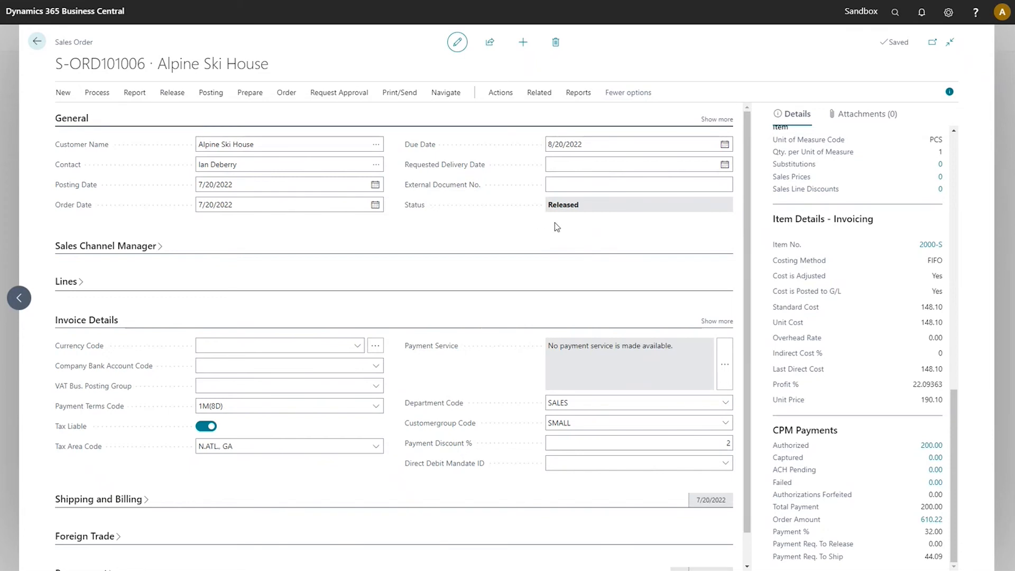
Step: Try to post the order with the Ship option and close the error list
left_click(210, 93)
left_click(93, 127)
left_click(411, 267)
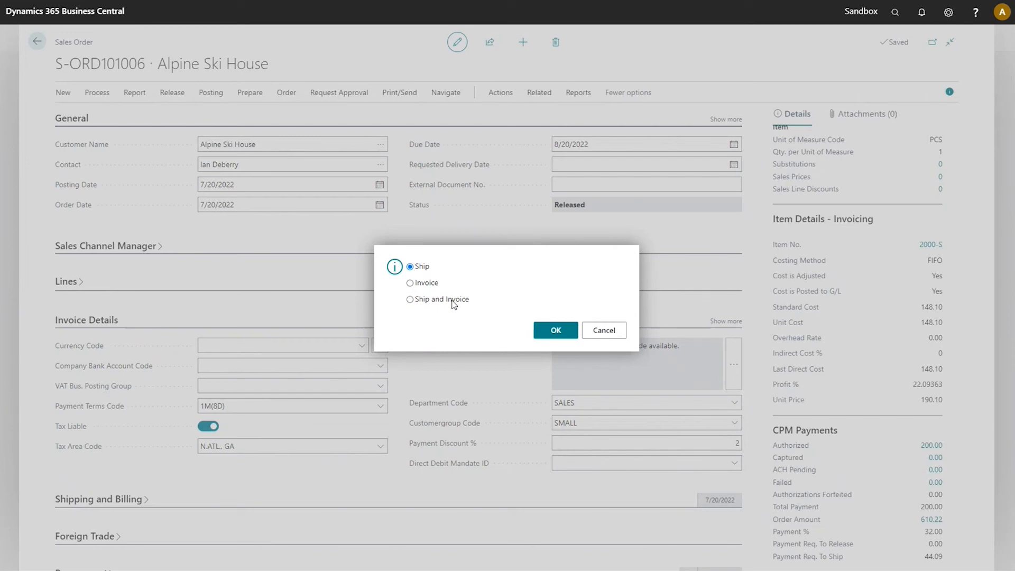
left_click(555, 332)
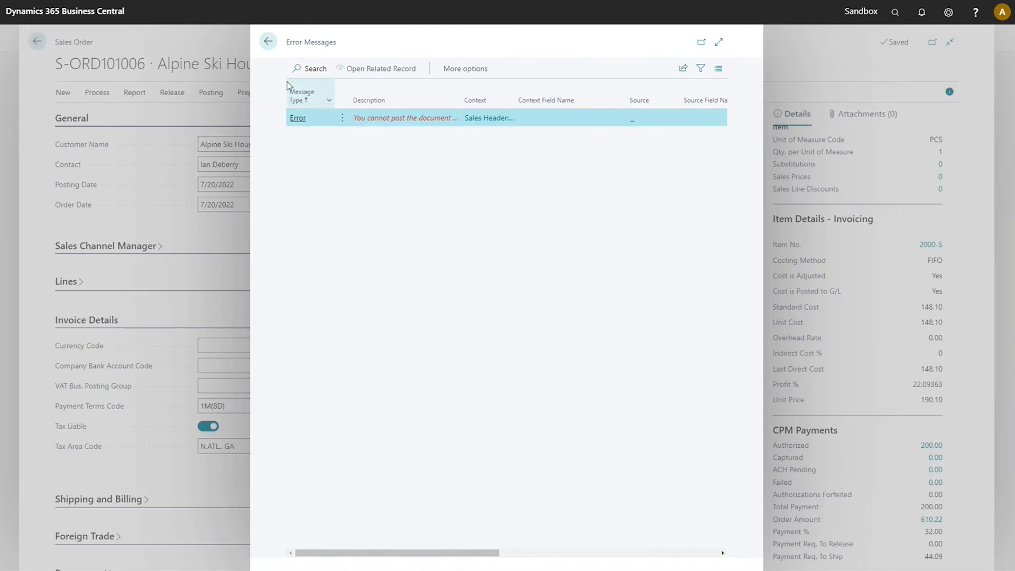
left_click(268, 41)
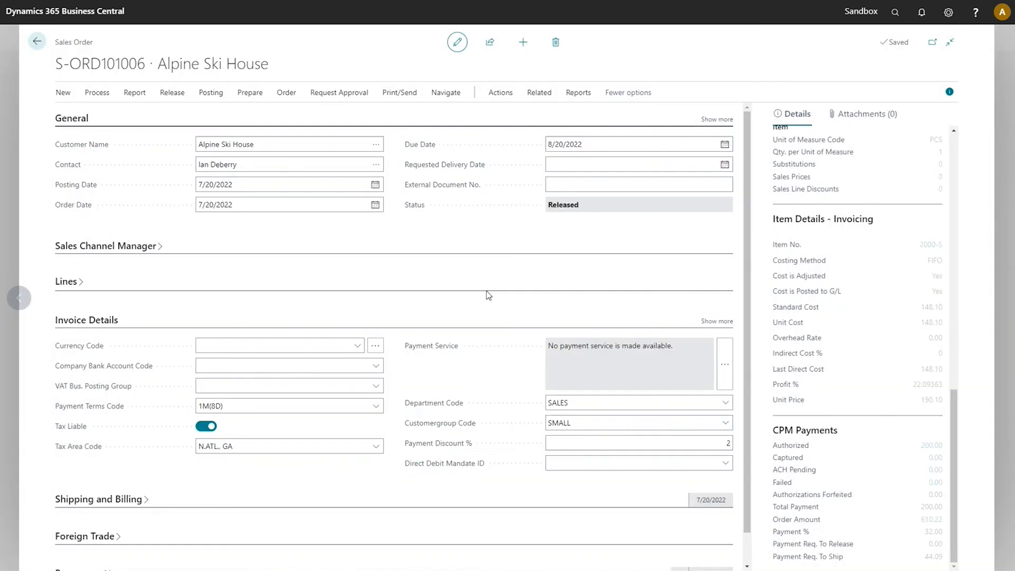